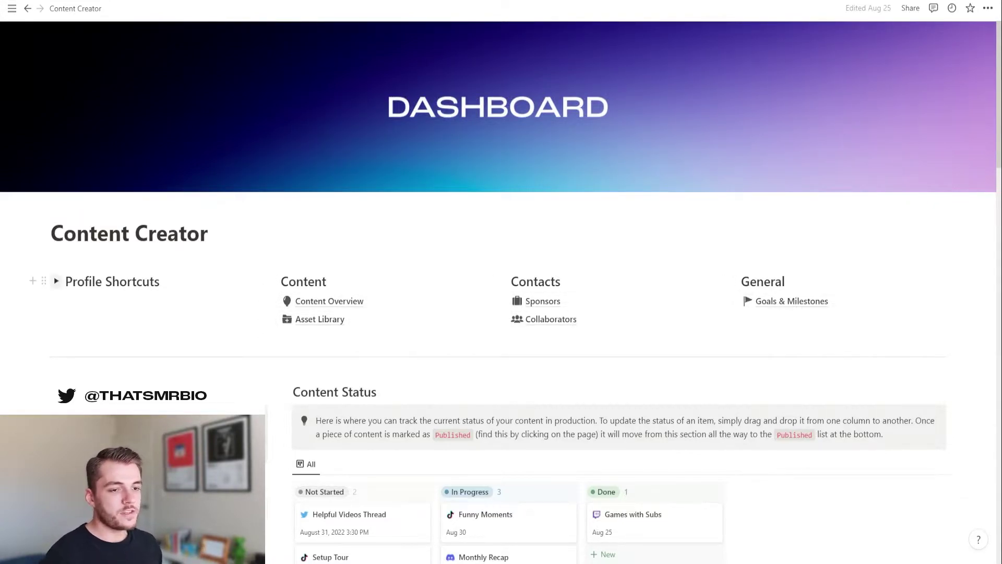
- Reveal the profile shortcut links and scroll through the dashboard
{"action": "left_click", "coordinate": [56, 281]}
{"action": "scroll", "coordinate": [353, 287], "scroll_direction": "down", "scroll_amount": 1}
{"action": "scroll", "coordinate": [353, 287], "scroll_direction": "down", "scroll_amount": 3}
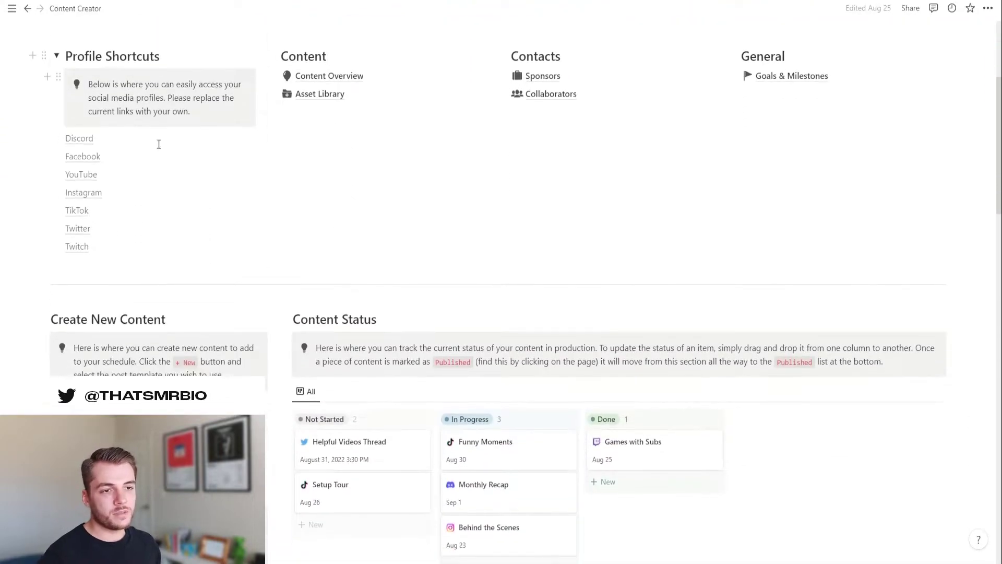
{"action": "scroll", "coordinate": [157, 157], "scroll_direction": "down", "scroll_amount": 3}
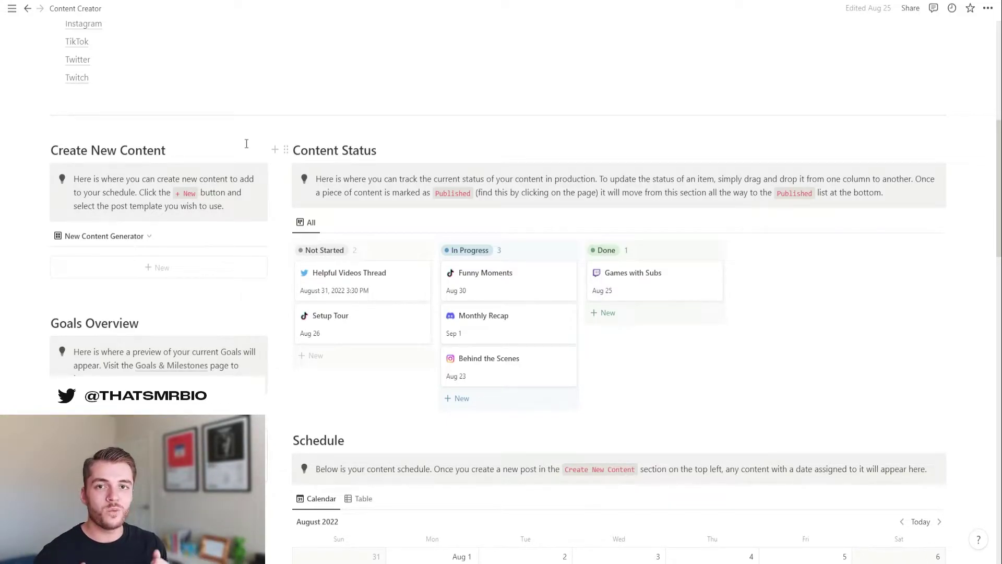
{"action": "scroll", "coordinate": [835, 340], "scroll_direction": "down", "scroll_amount": 1}
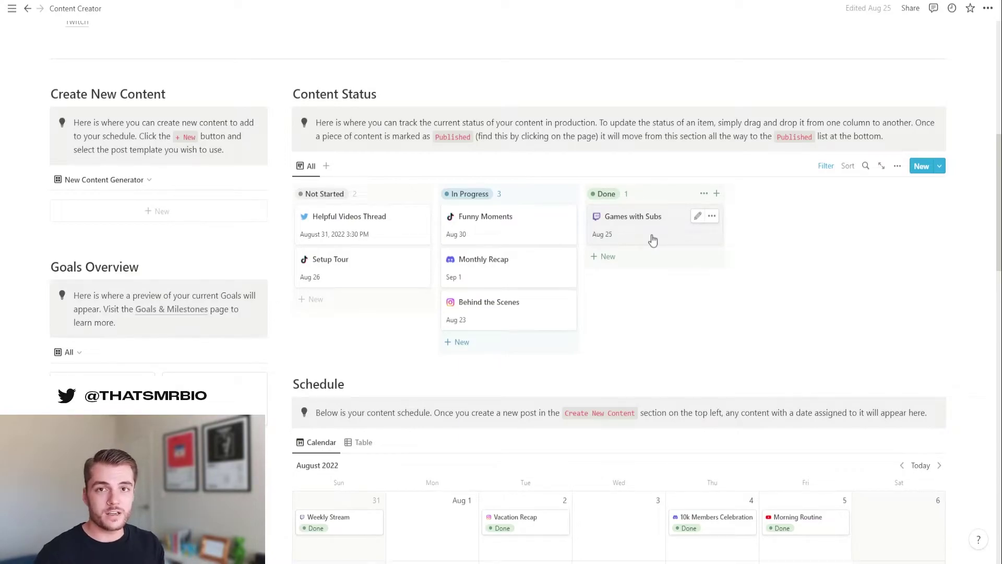
{"action": "scroll", "coordinate": [653, 240], "scroll_direction": "up", "scroll_amount": 6}
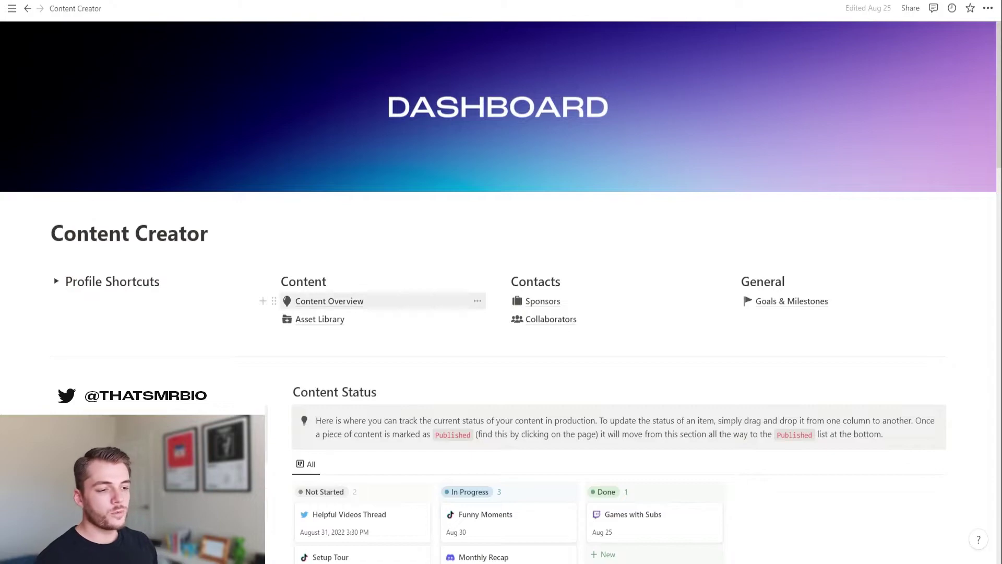
- On Content Overview, cycle the board through Instagram, YouTube, TikTok and Twitter, leaving Twitter shown
{"action": "left_click", "coordinate": [346, 307]}
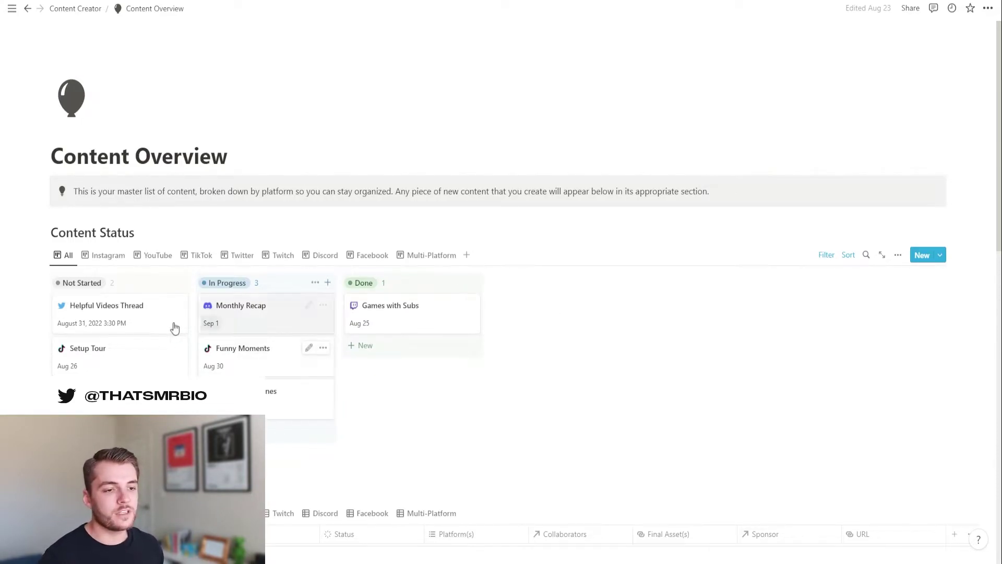
{"action": "left_click", "coordinate": [105, 256]}
{"action": "left_click", "coordinate": [152, 256]}
{"action": "left_click", "coordinate": [202, 256]}
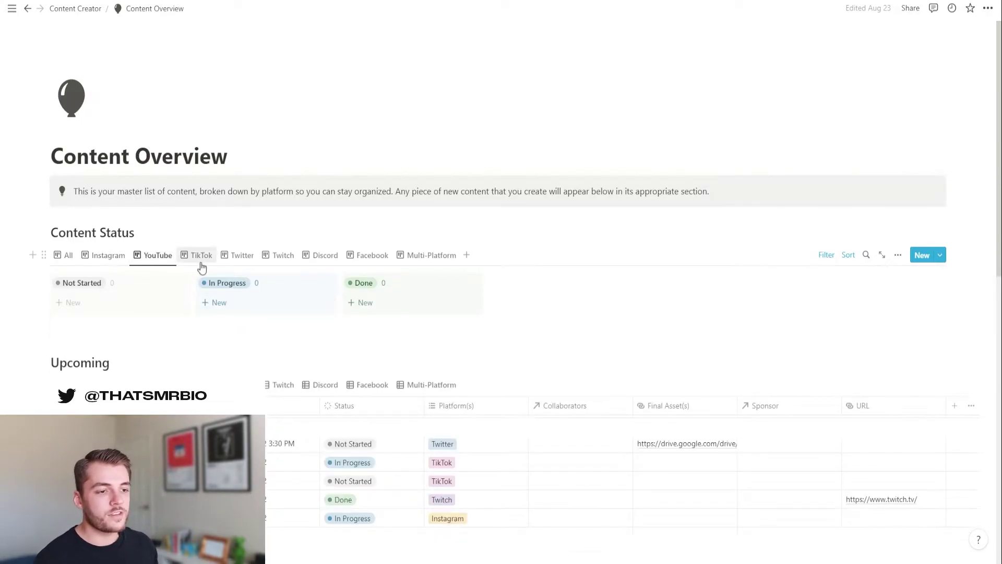
{"action": "left_click", "coordinate": [238, 256]}
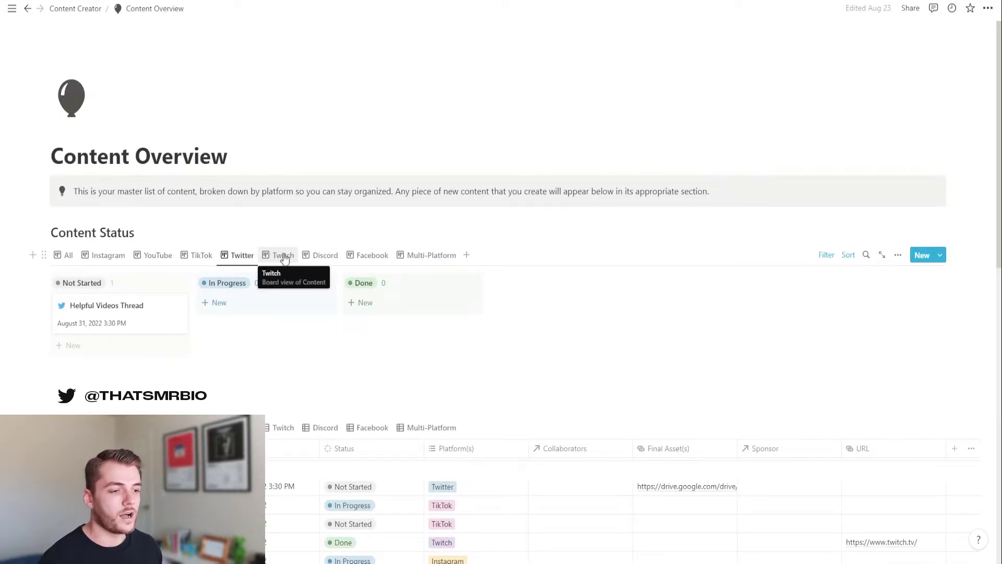
{"action": "scroll", "coordinate": [279, 256], "scroll_direction": "down", "scroll_amount": 4}
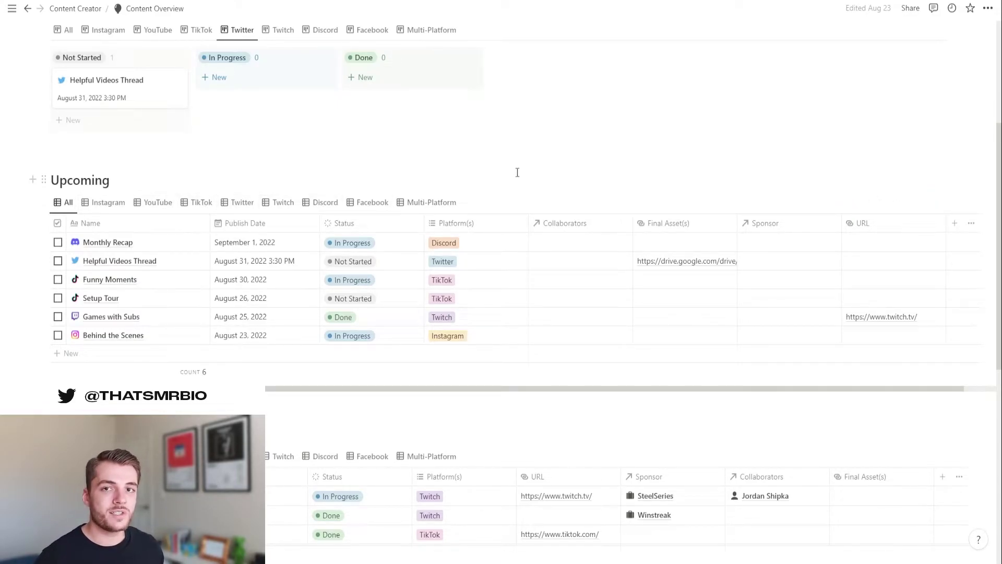
{"action": "scroll", "coordinate": [517, 172], "scroll_direction": "down", "scroll_amount": 5}
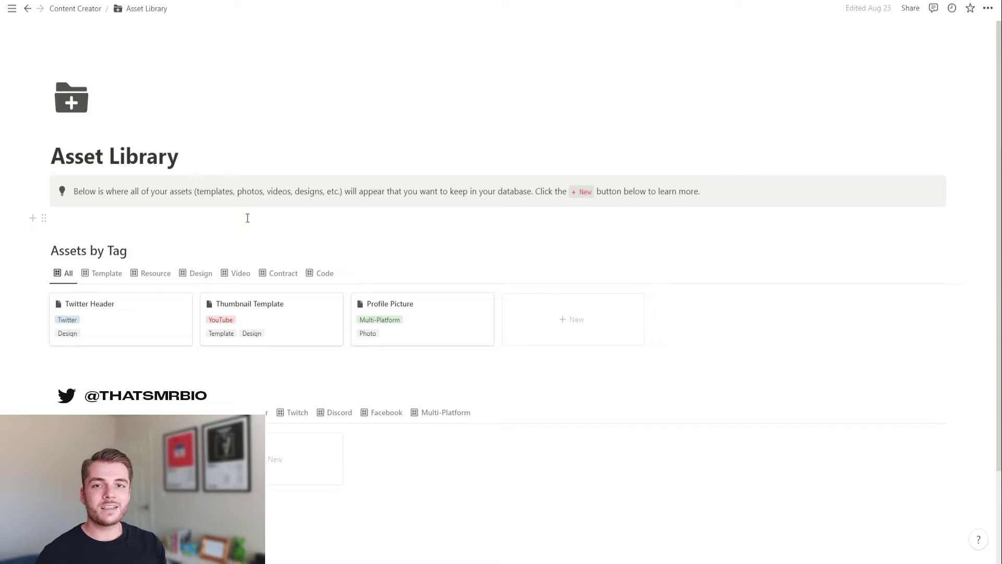
- Preview and close the Thumbnail Template asset, then go back to the Content Creator dashboard
{"action": "scroll", "coordinate": [257, 218], "scroll_direction": "down", "scroll_amount": 1}
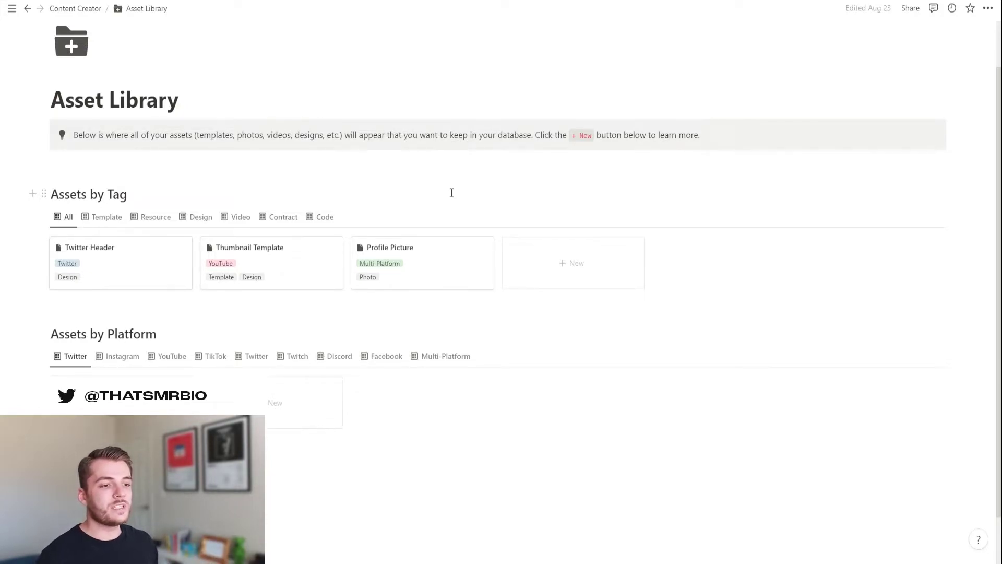
{"action": "left_click", "coordinate": [280, 280]}
{"action": "left_click", "coordinate": [260, 313]}
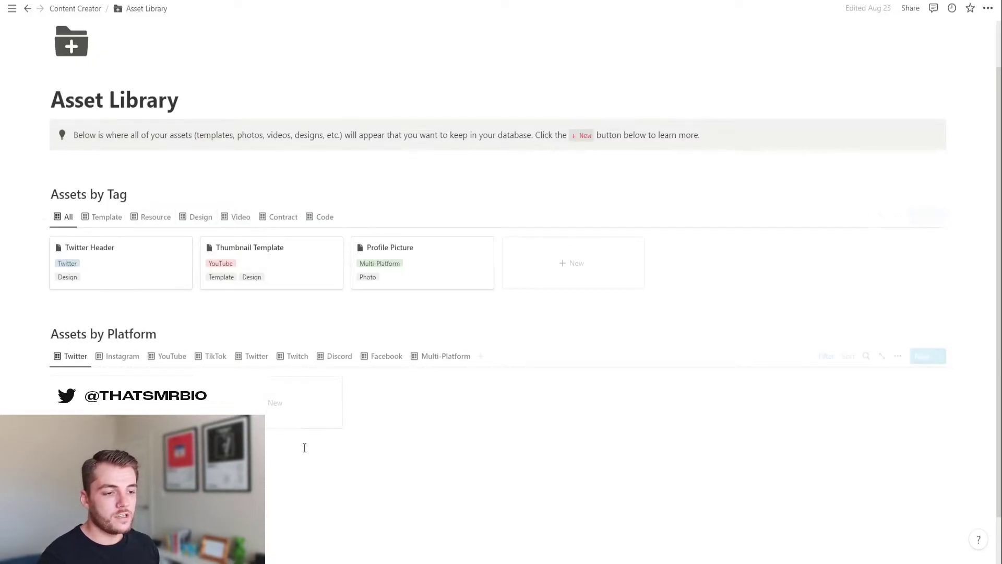
{"action": "scroll", "coordinate": [304, 447], "scroll_direction": "down", "scroll_amount": 1}
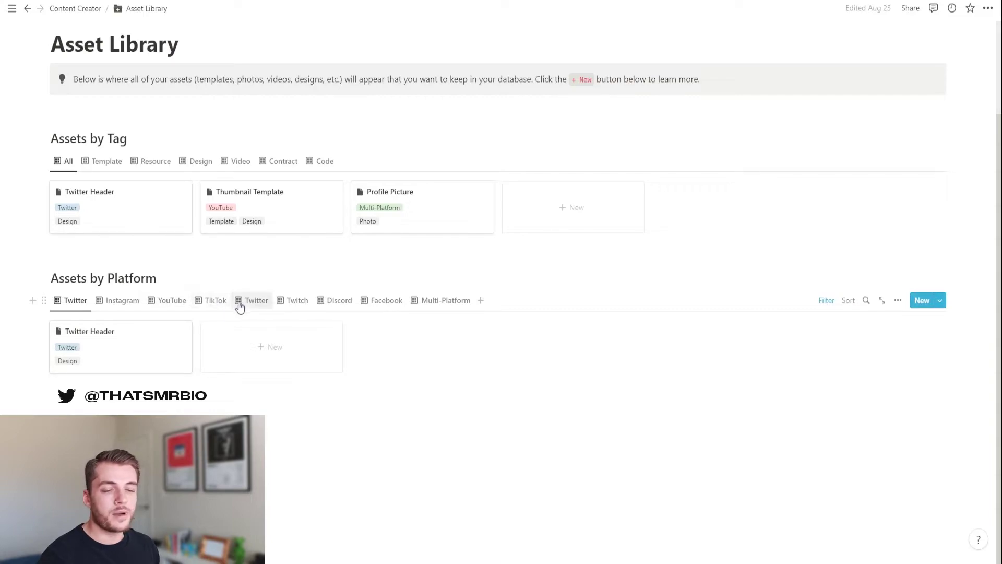
{"action": "key", "text": "ctrl+bracketleft"}
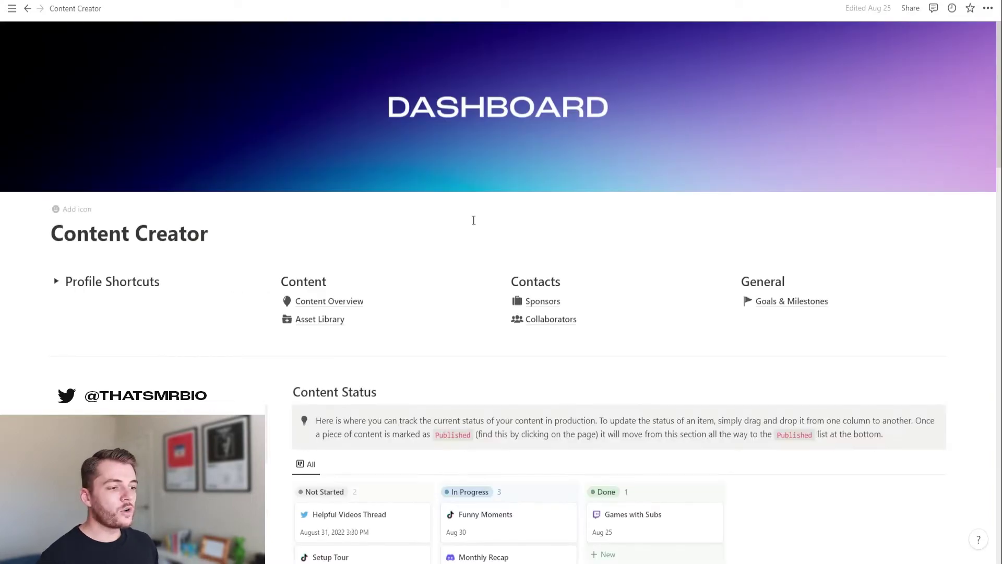
{"action": "left_click", "coordinate": [546, 303]}
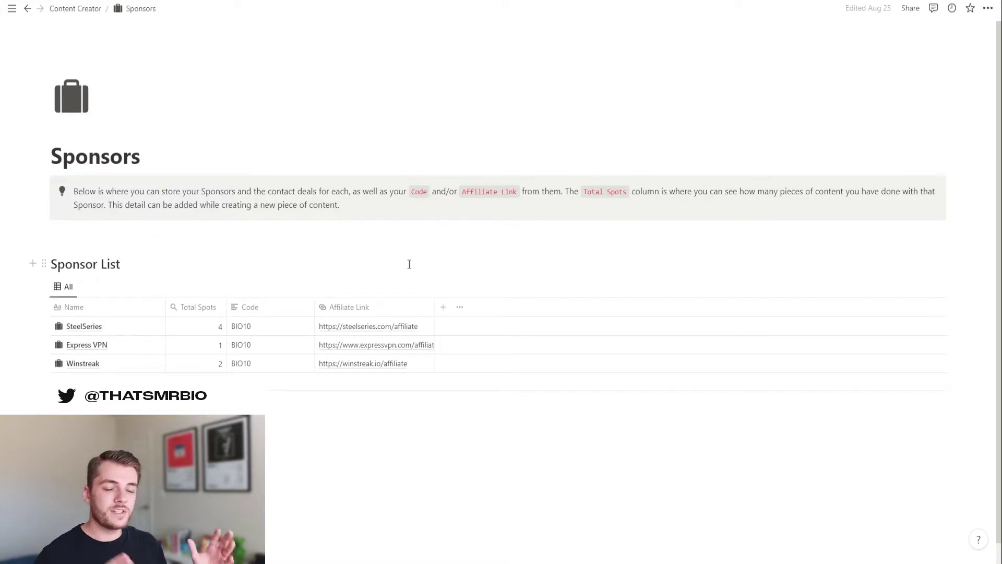
{"action": "scroll", "coordinate": [410, 264], "scroll_direction": "down", "scroll_amount": 1}
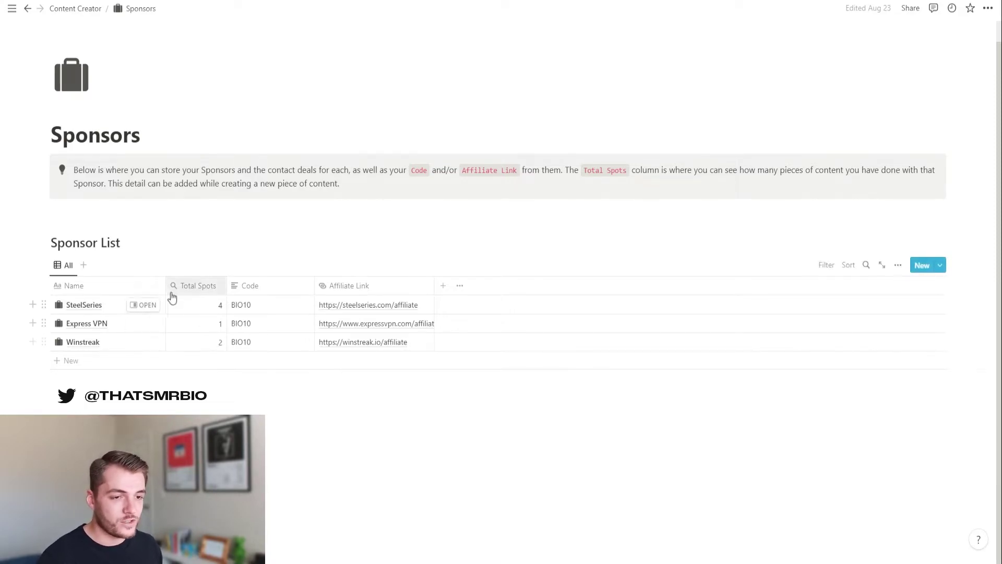
{"action": "left_click", "coordinate": [148, 305]}
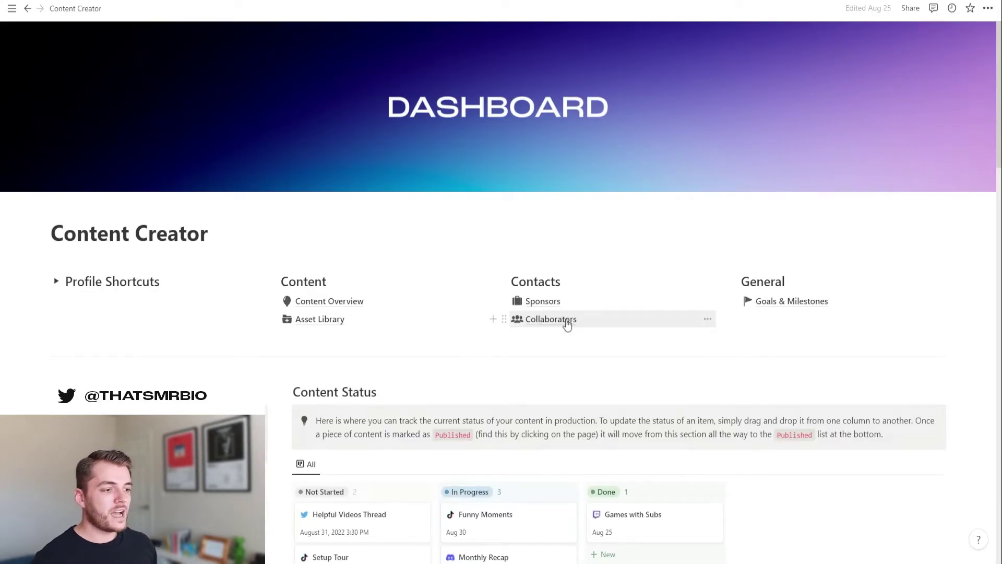
- Look over the Collaborators list, then view the 10,000 Followers and 100k Subscribers goals
{"action": "left_click", "coordinate": [551, 319]}
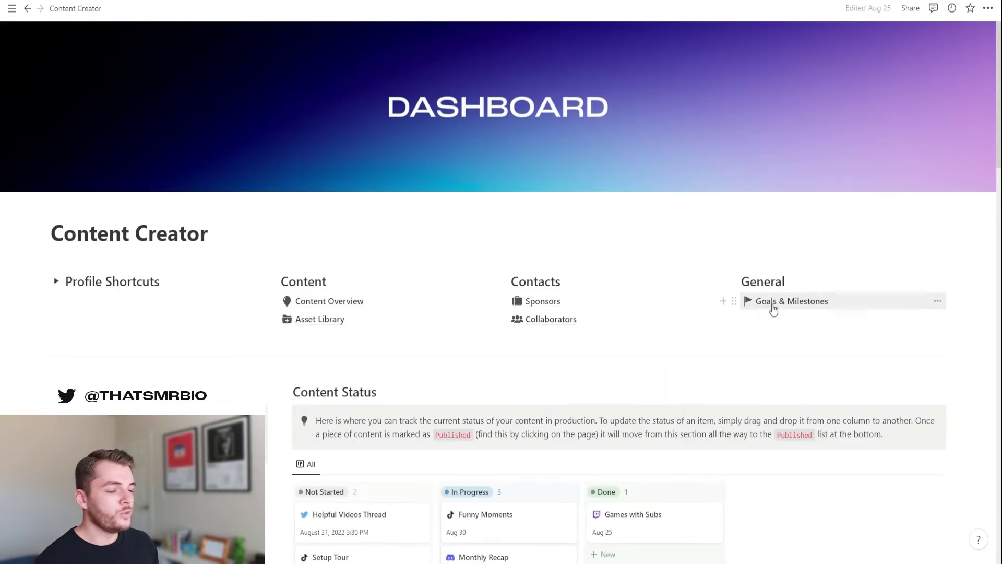
{"action": "left_click", "coordinate": [772, 306]}
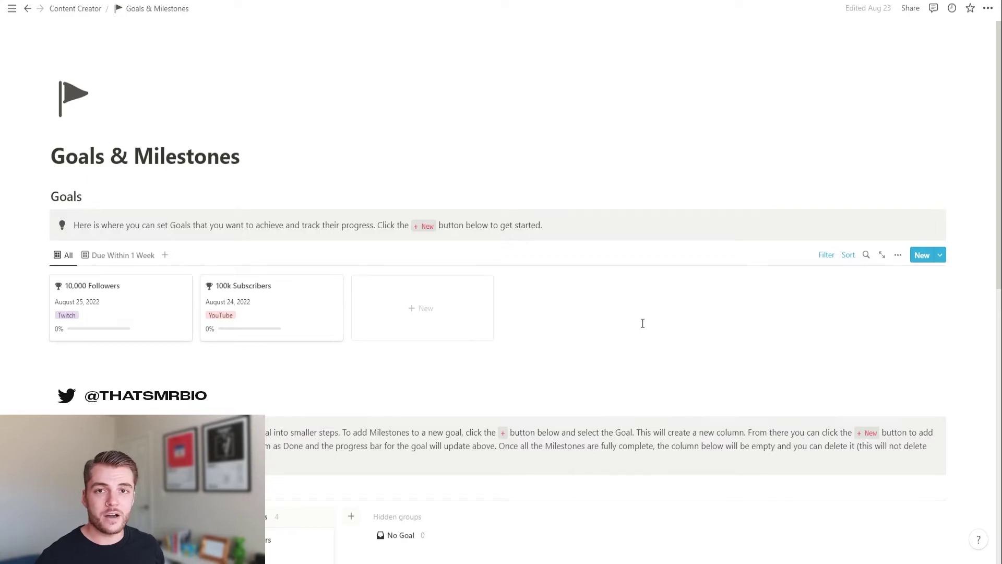
- Inspect the 100k Subscribers goal page and its platform options without changing anything
{"action": "scroll", "coordinate": [280, 288], "scroll_direction": "down", "scroll_amount": 2}
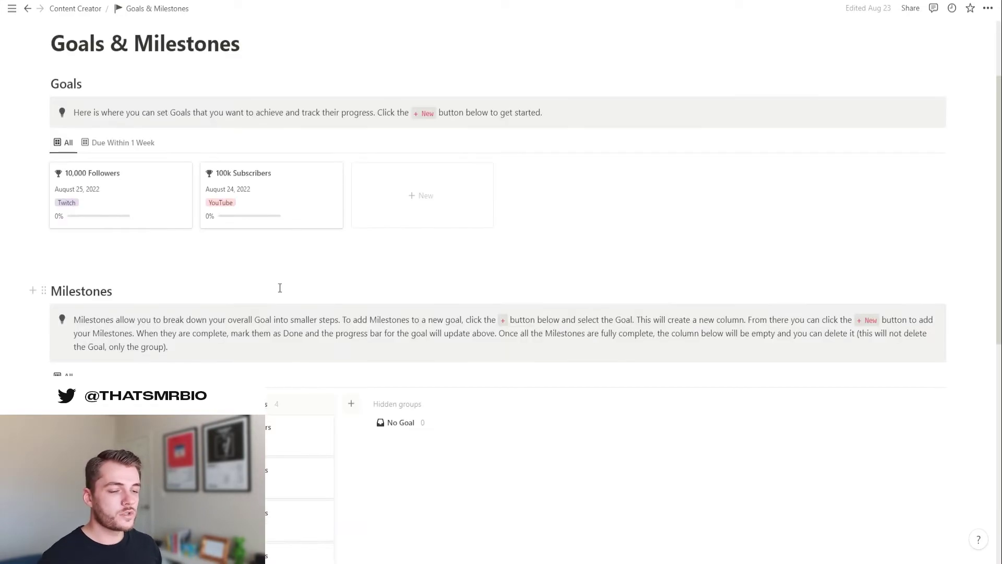
{"action": "left_click", "coordinate": [297, 204]}
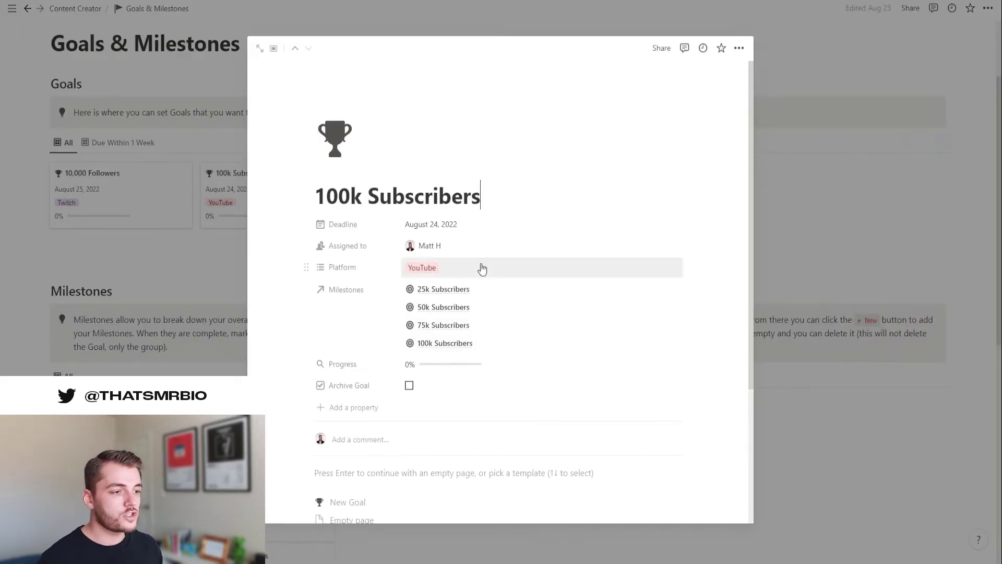
{"action": "left_click", "coordinate": [481, 269]}
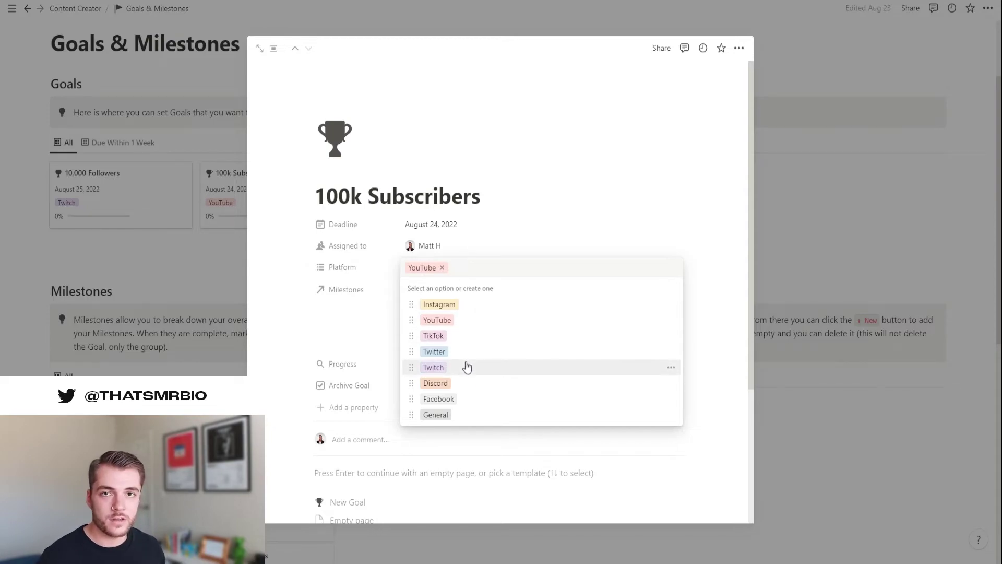
{"action": "key", "text": "Escape"}
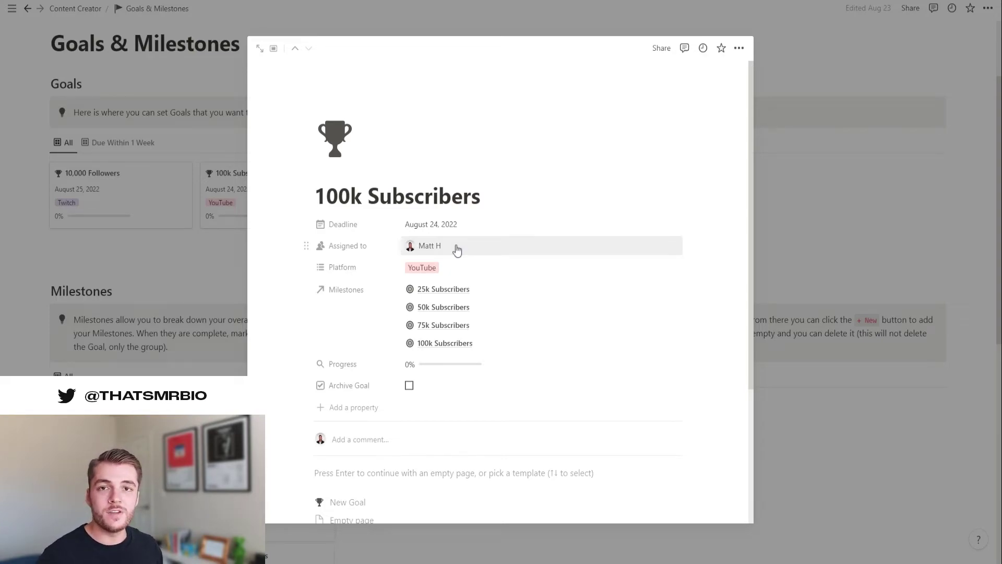
{"action": "key", "text": "Escape"}
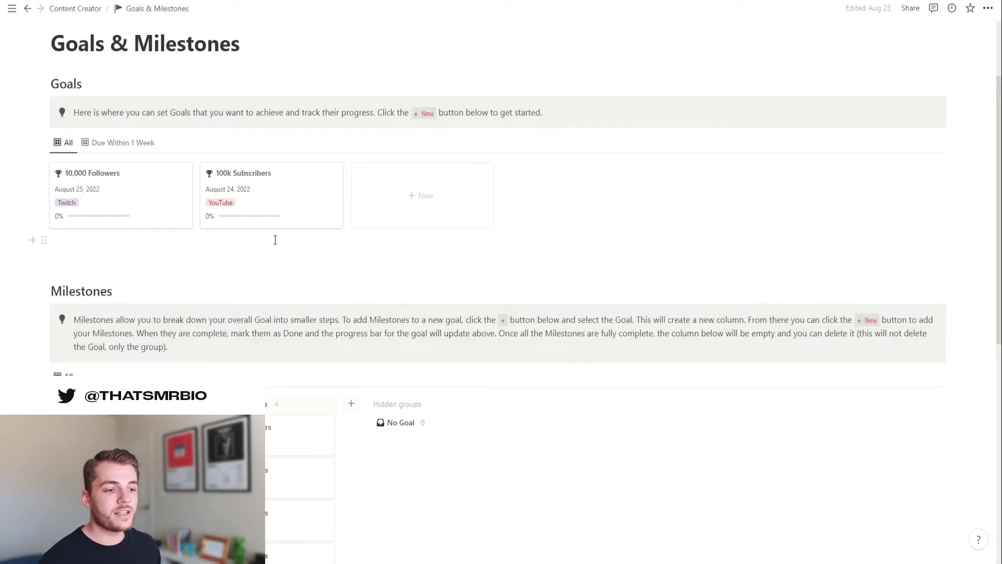
- Mark the 100k and 25k Subscribers milestones done, raising that goal to 50%, then return
{"action": "scroll", "coordinate": [276, 240], "scroll_direction": "down", "scroll_amount": 3}
{"action": "scroll", "coordinate": [275, 244], "scroll_direction": "up", "scroll_amount": 1}
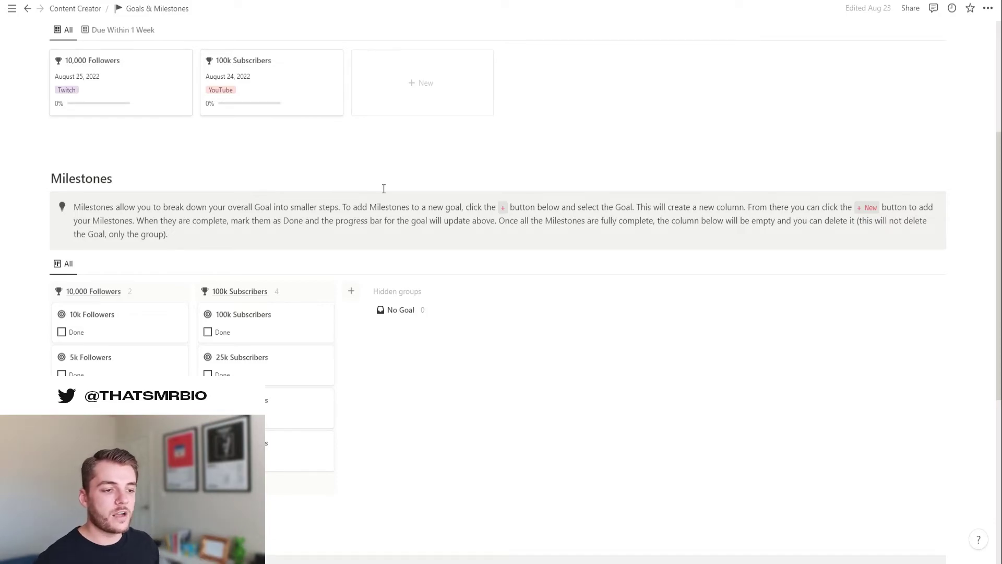
{"action": "left_click", "coordinate": [208, 333]}
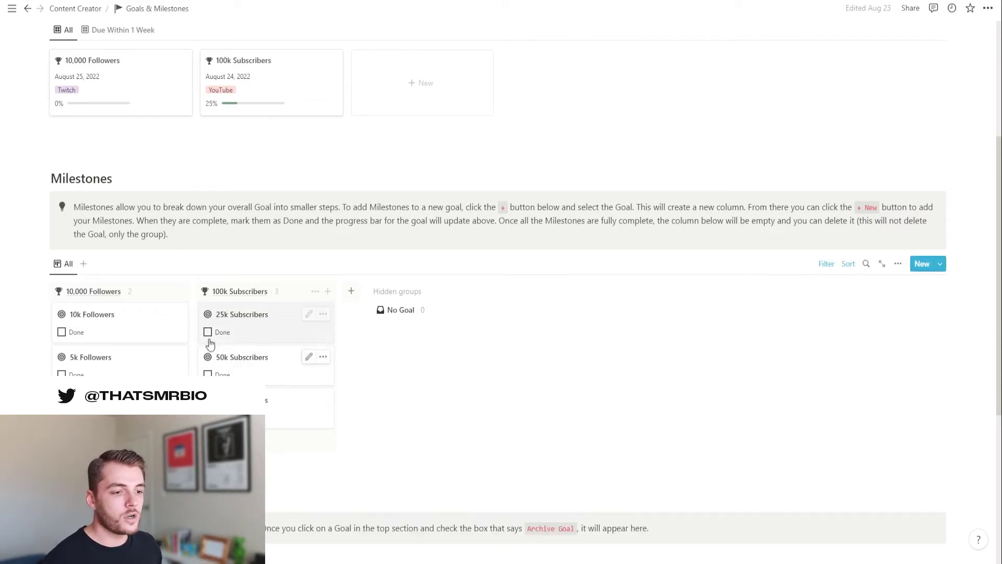
{"action": "left_click", "coordinate": [208, 332]}
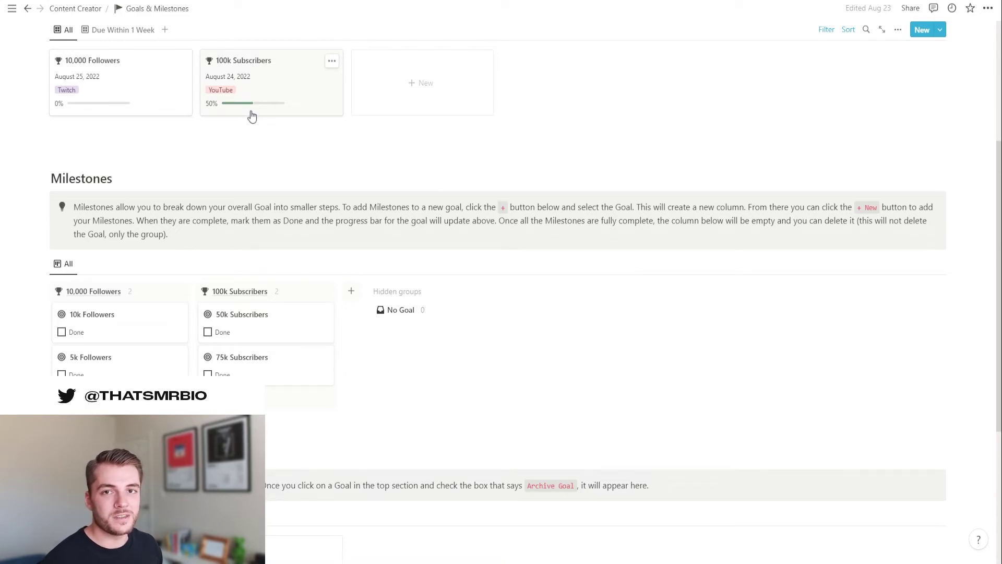
{"action": "scroll", "coordinate": [408, 301], "scroll_direction": "down", "scroll_amount": 2}
{"action": "scroll", "coordinate": [419, 339], "scroll_direction": "down", "scroll_amount": 3}
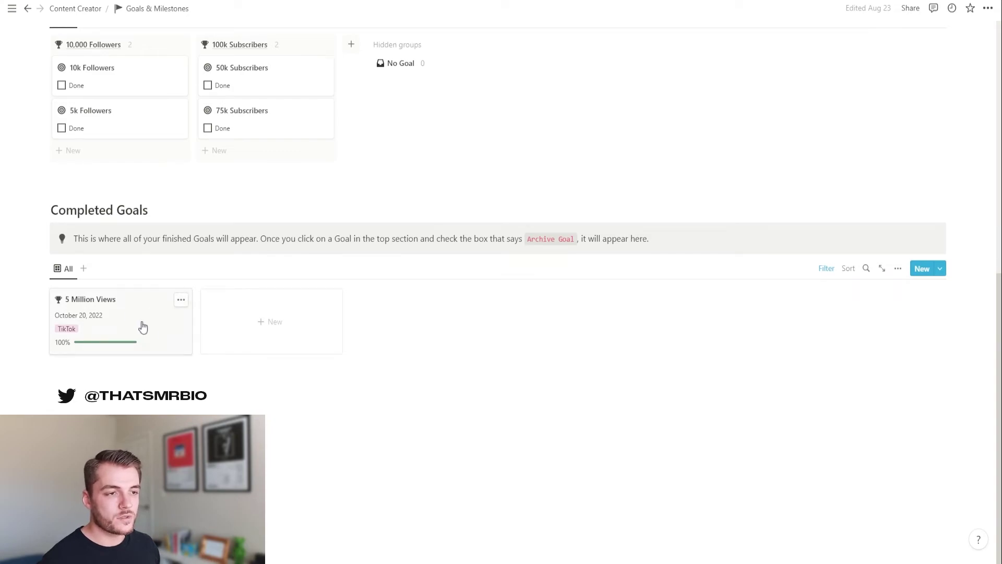
{"action": "scroll", "coordinate": [141, 327], "scroll_direction": "up", "scroll_amount": 6}
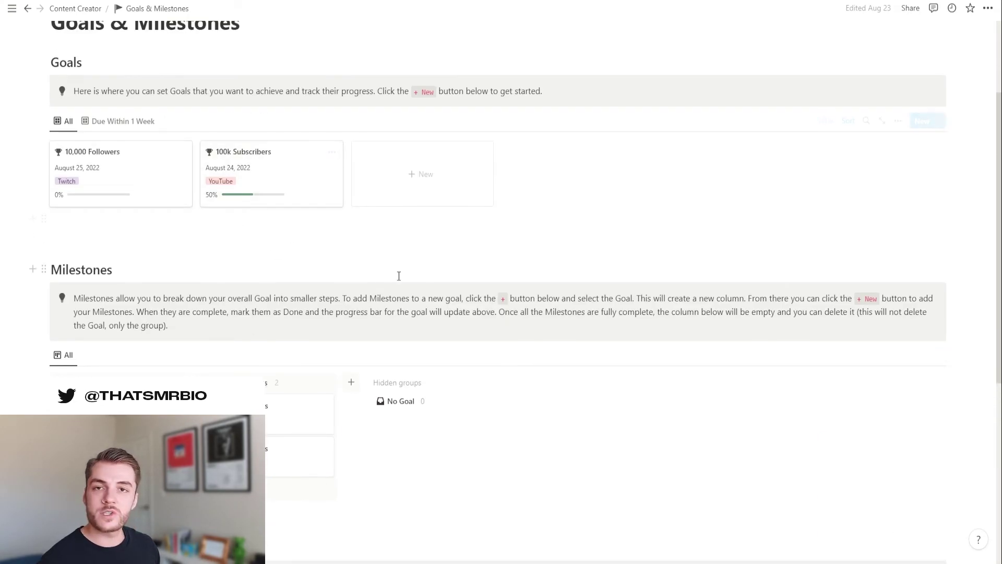
{"action": "key", "text": "ctrl+["}
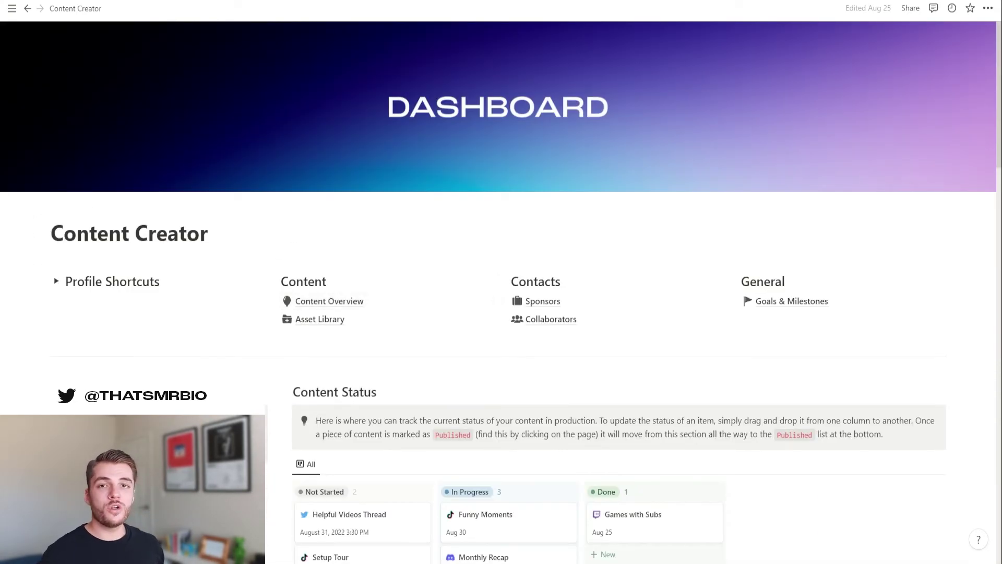